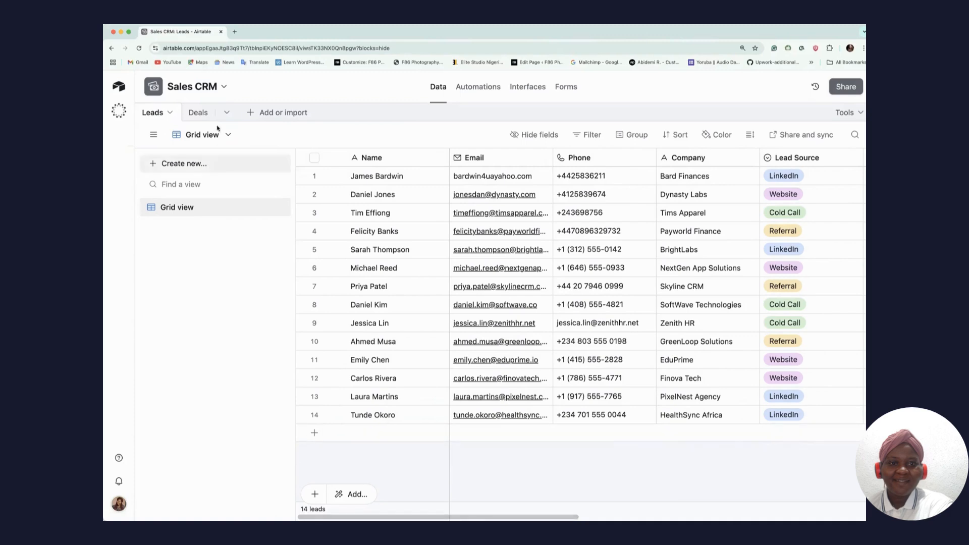
- Examine the fields of the Deals and Leads tables and how their records are linked to each other
left_click(202, 115)
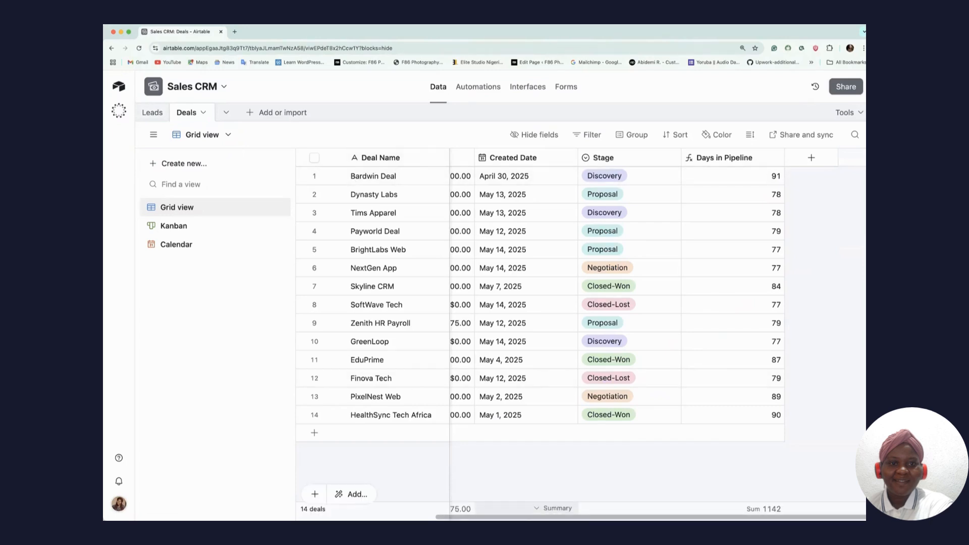
left_click_drag(527, 517, 388, 517)
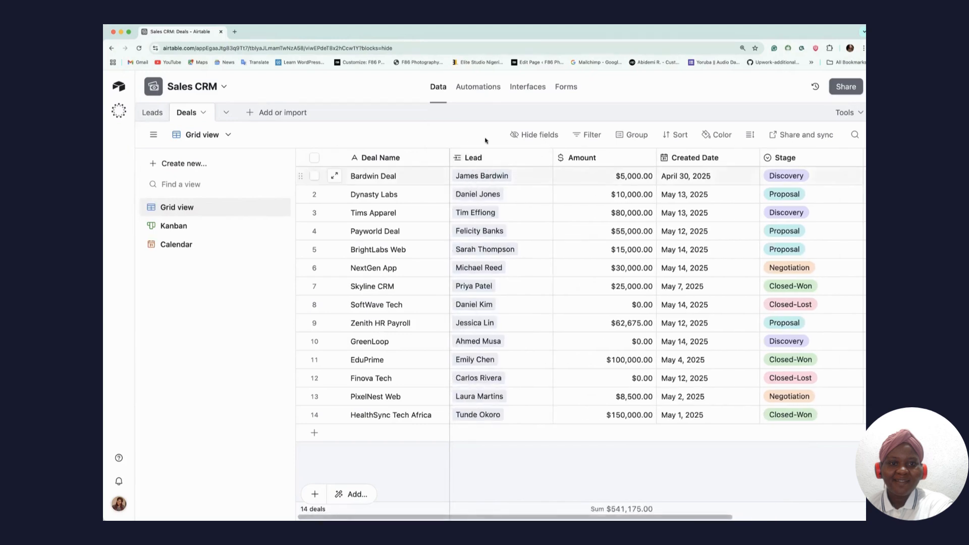
left_click(160, 119)
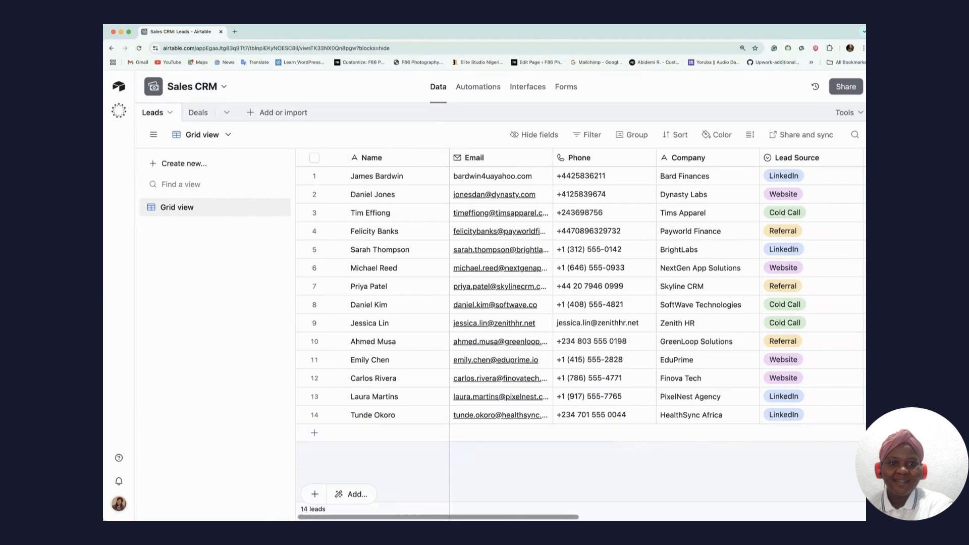
left_click_drag(462, 514, 667, 500)
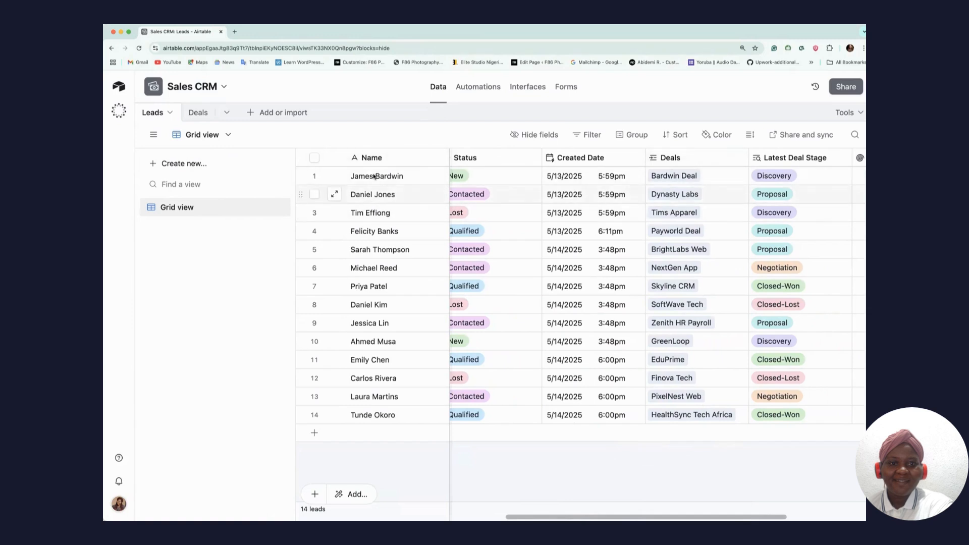
left_click(196, 113)
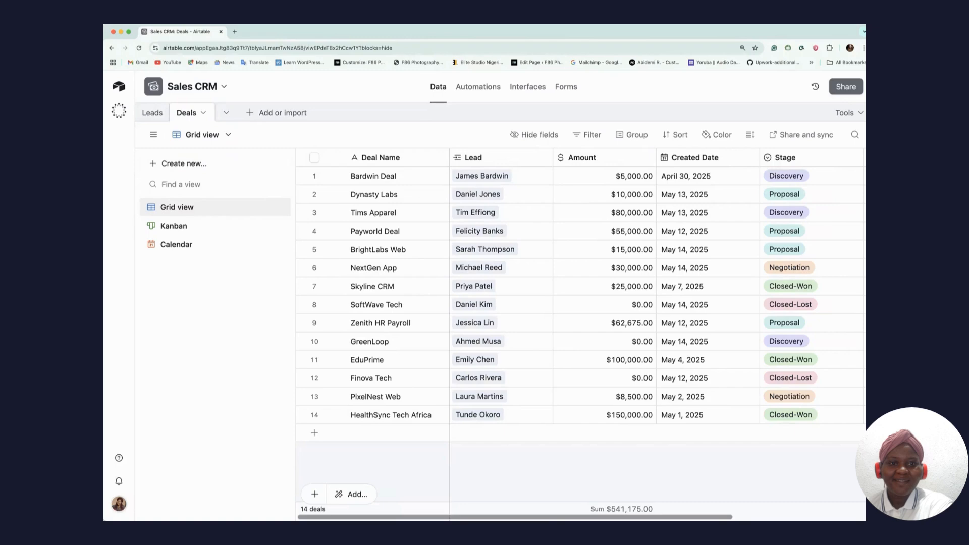
scroll(580, 303, "right", 5)
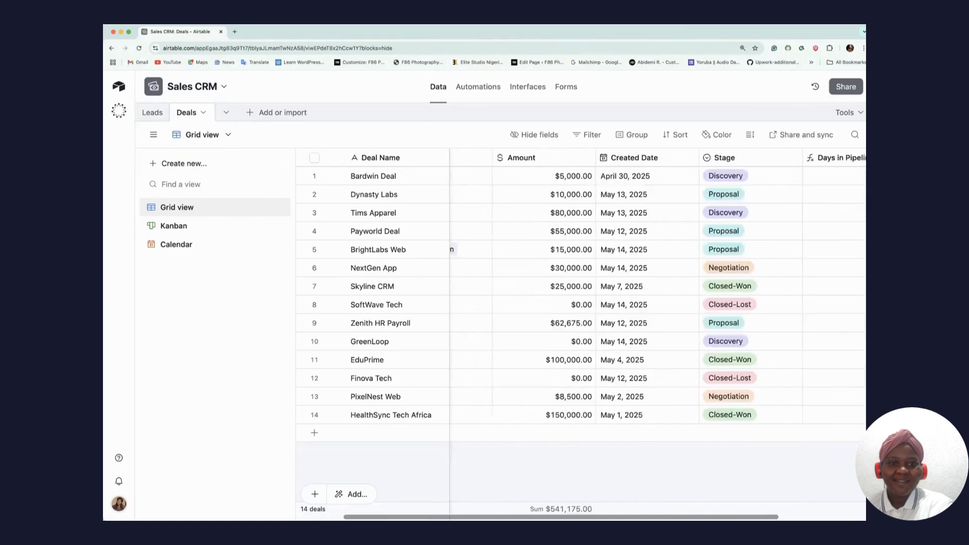
scroll(485, 154, "left", 5)
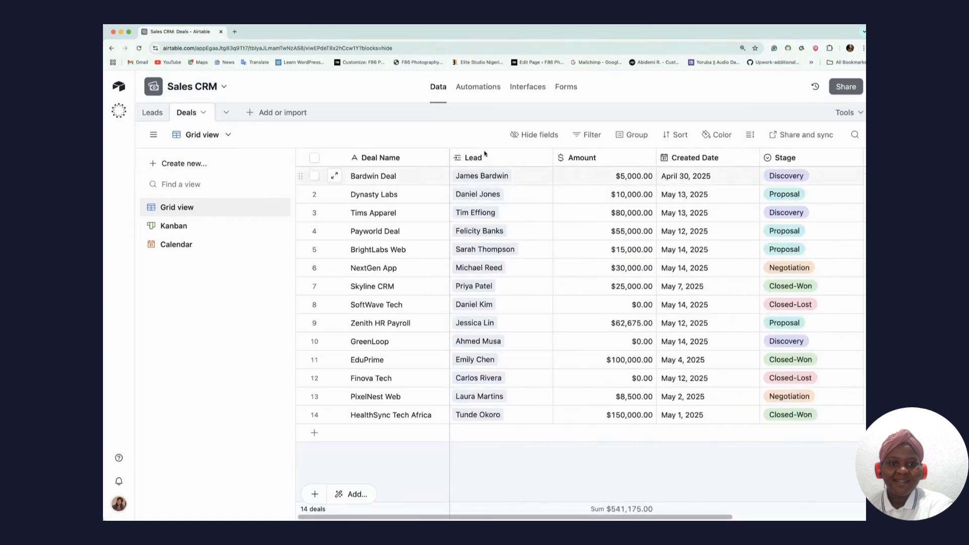
- Add a linked-record field named Deals2 to the Leads table, linking to Deals and allowing multiple records, without adding lookup fields
left_click(157, 114)
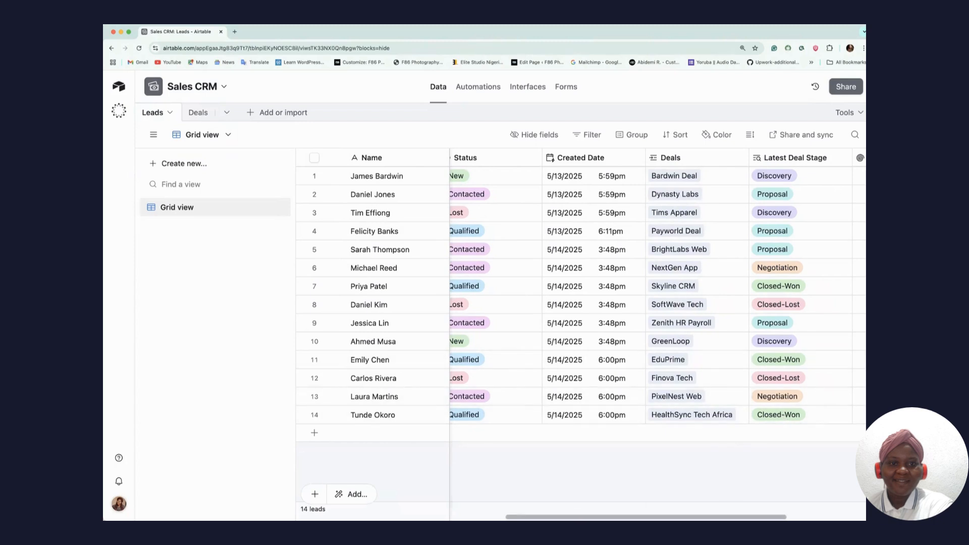
scroll(853, 511, "right", 5)
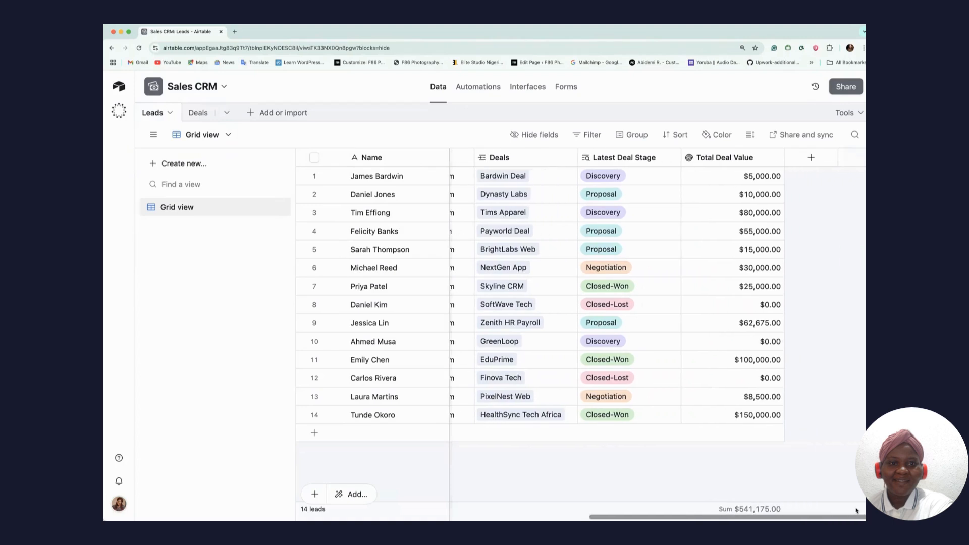
left_click(814, 159)
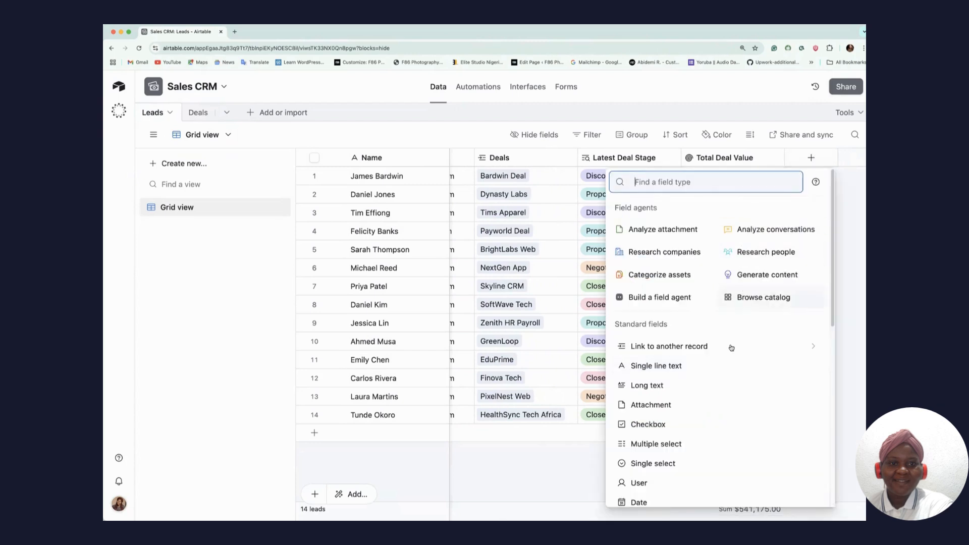
left_click(699, 348)
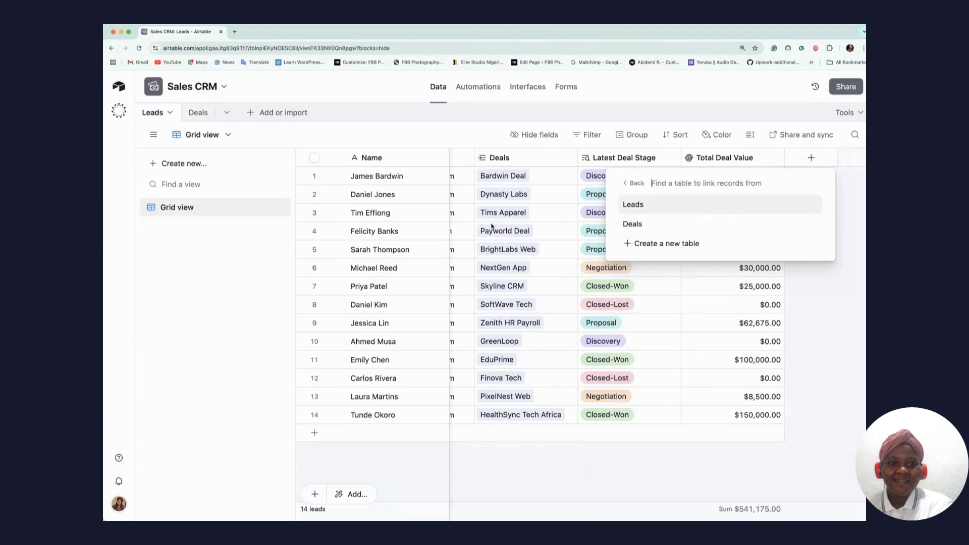
left_click(642, 226)
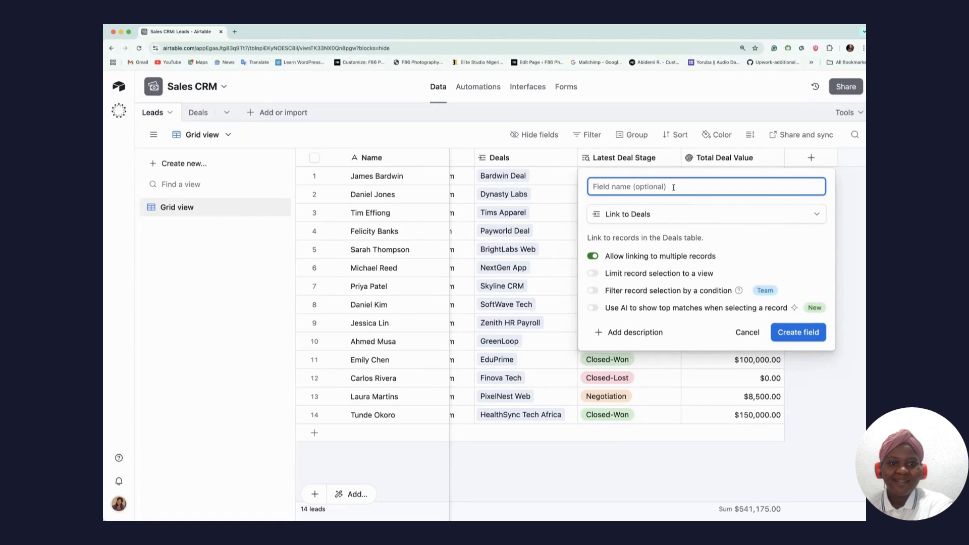
type("Deals2")
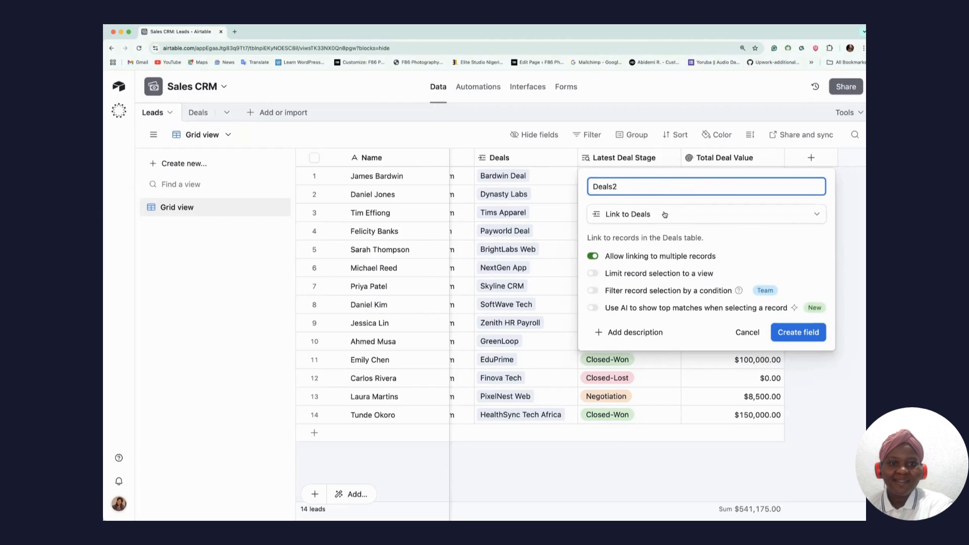
left_click(809, 333)
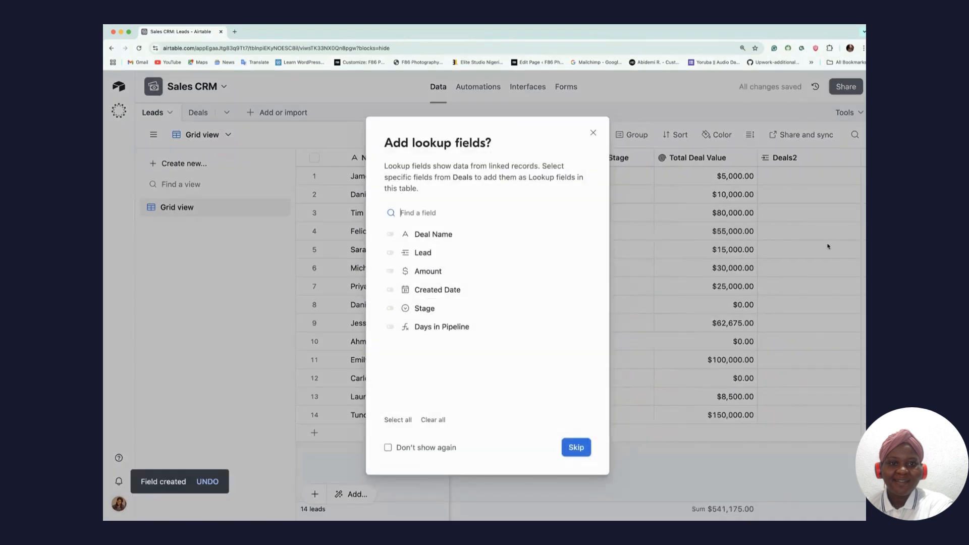
left_click(576, 446)
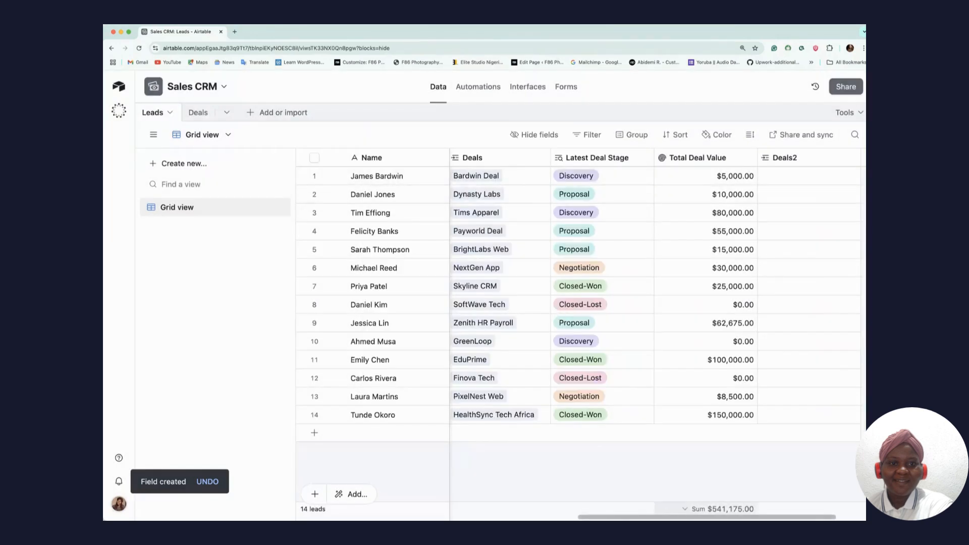
- Link the first lead to the first listed deal in the Deals2 field
scroll(704, 303, "right", 2)
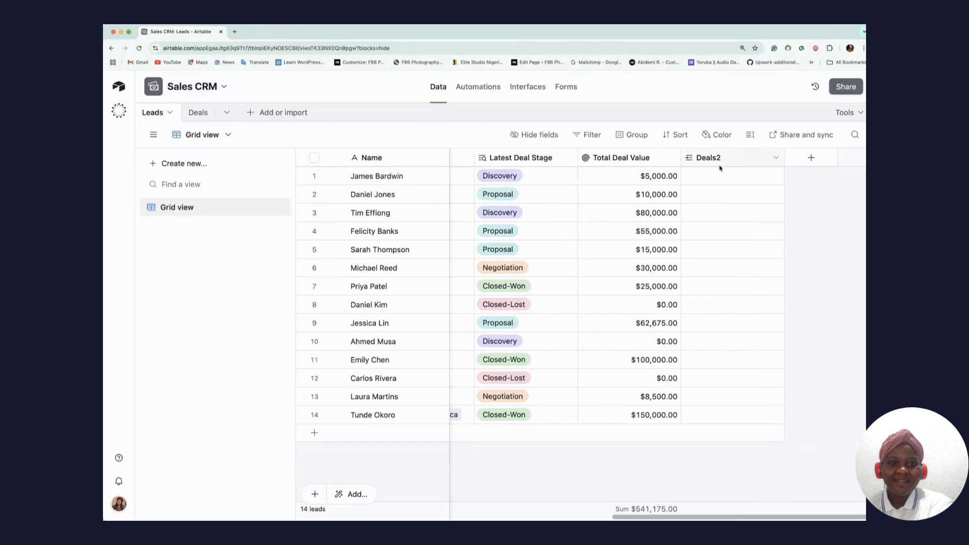
left_click(723, 176)
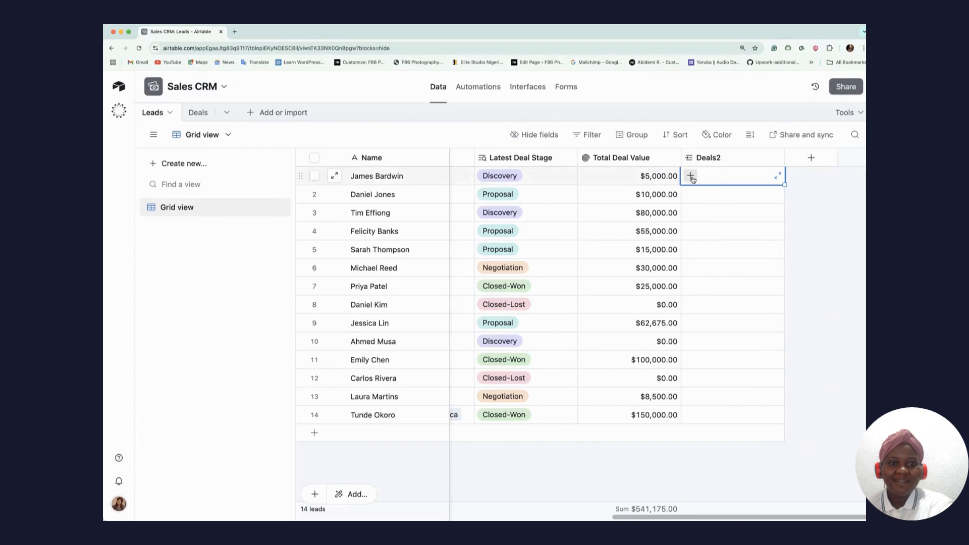
left_click(691, 176)
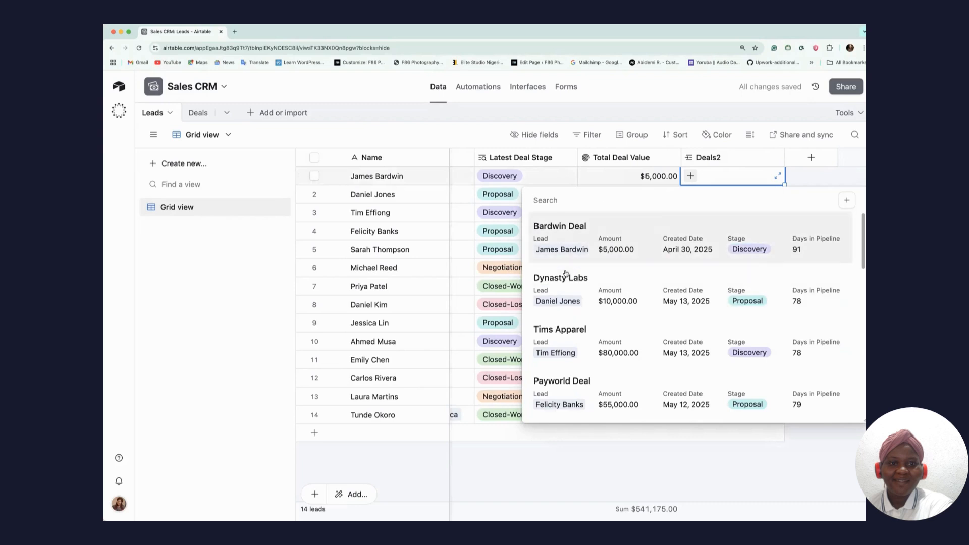
scroll(591, 354, "down", 10)
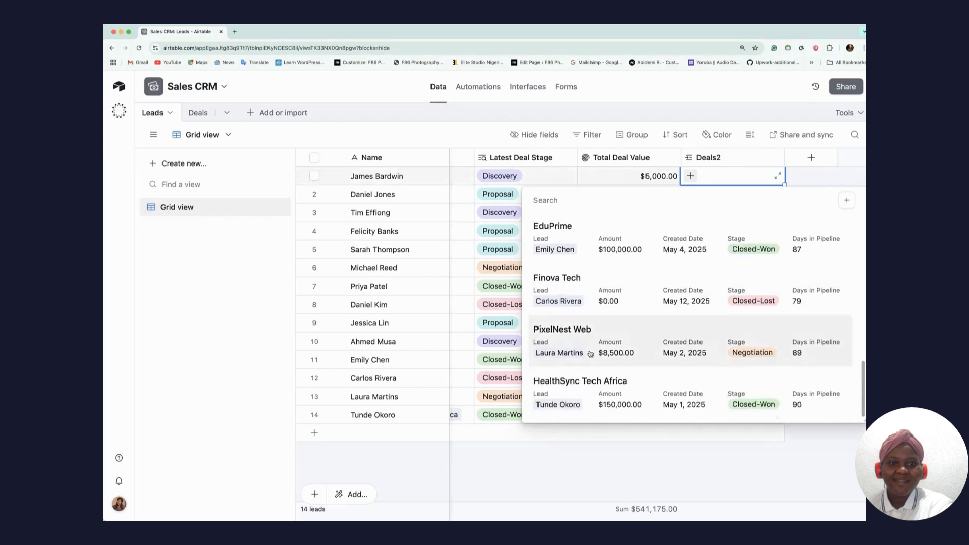
scroll(578, 301, "up", 10)
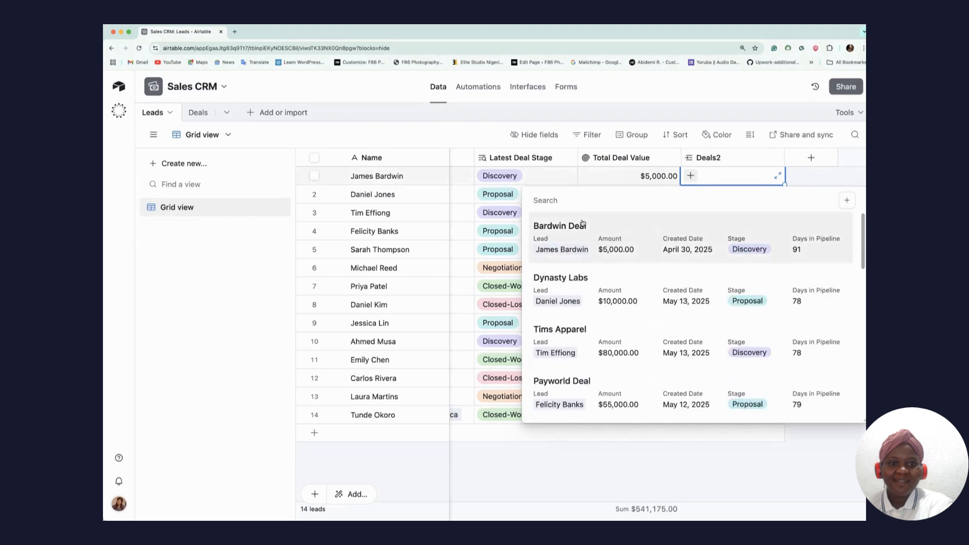
left_click(571, 240)
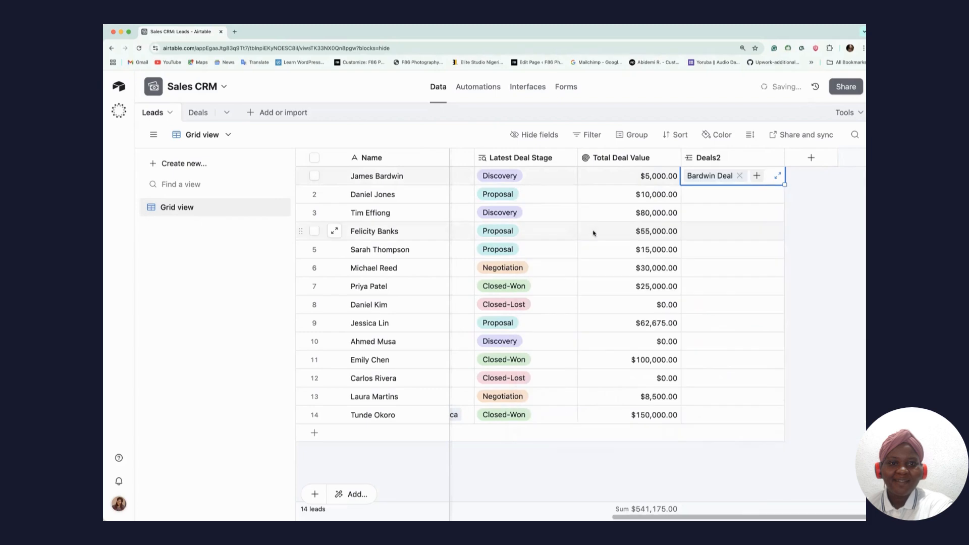
- Link the second lead to both the Dynasty Labs and Tims Apparel deals in the Deals2 field
left_click(710, 196)
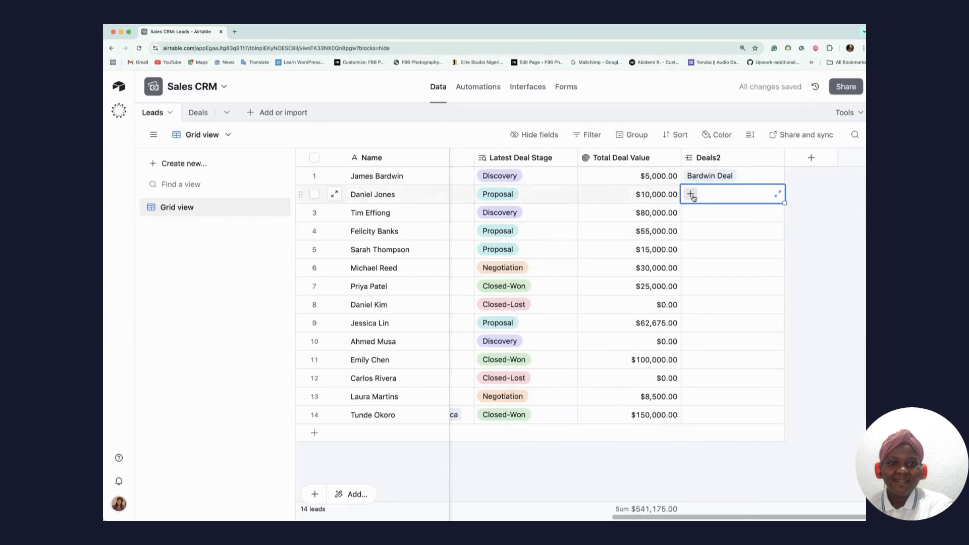
left_click(690, 193)
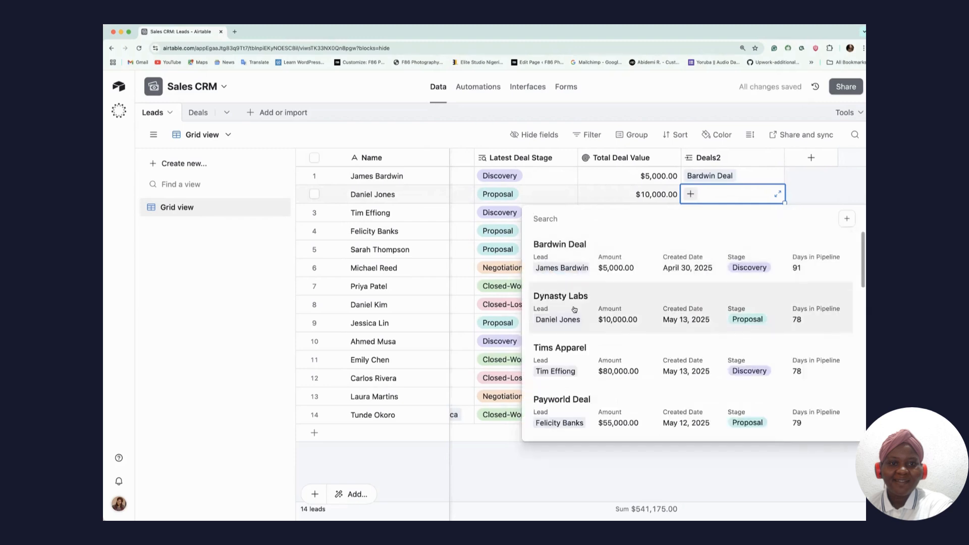
left_click(573, 308)
left_click(758, 196)
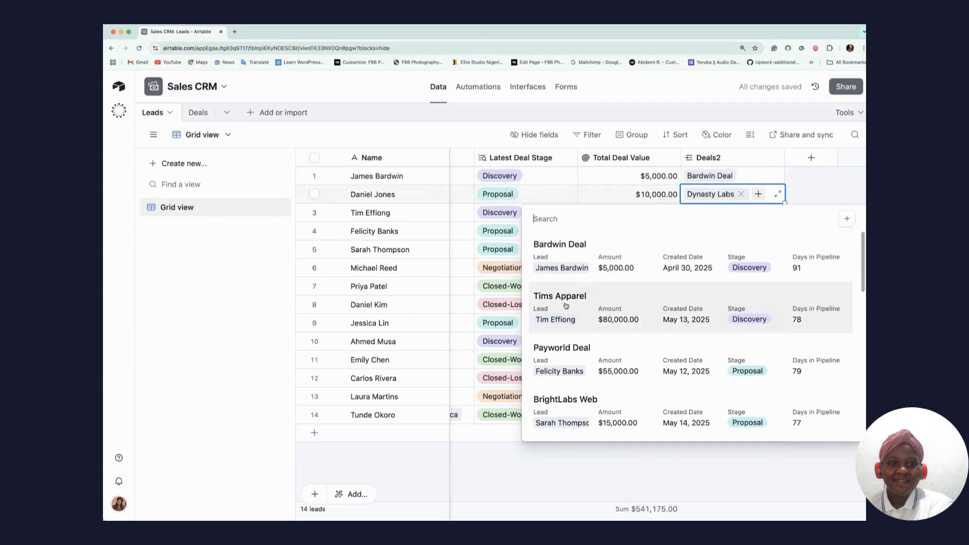
left_click(629, 283)
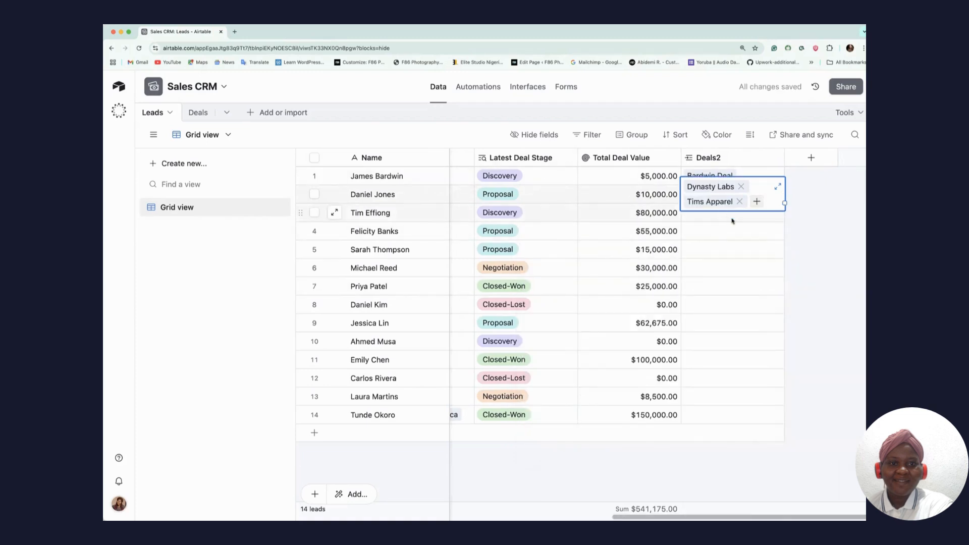
left_click(736, 233)
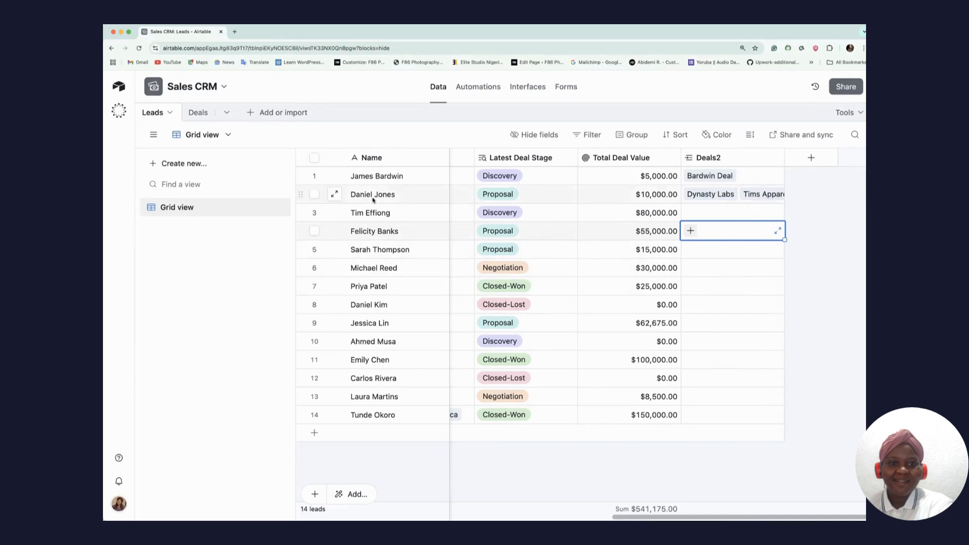
- Check the reciprocal Leads field in the Deals table for the newly linked leads
left_click(192, 112)
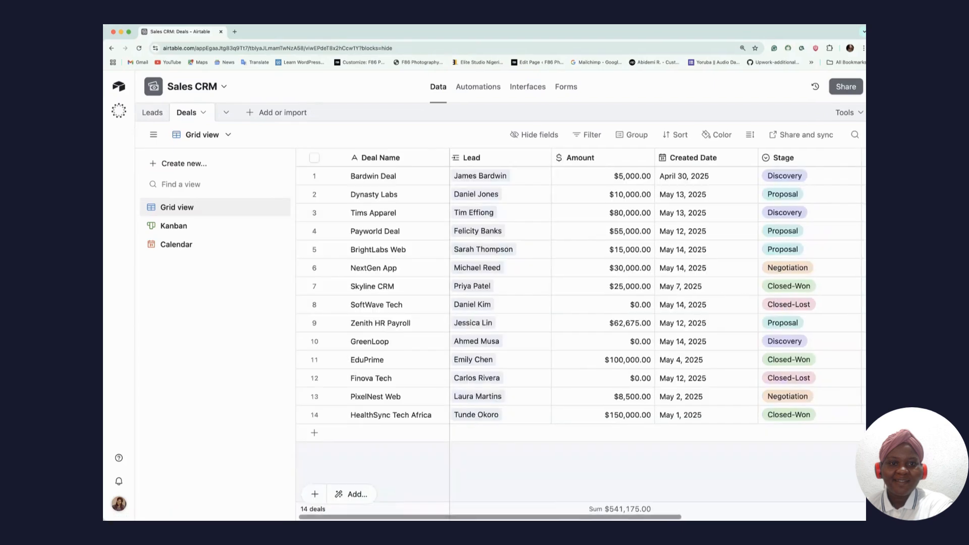
scroll(718, 155, "right", 10)
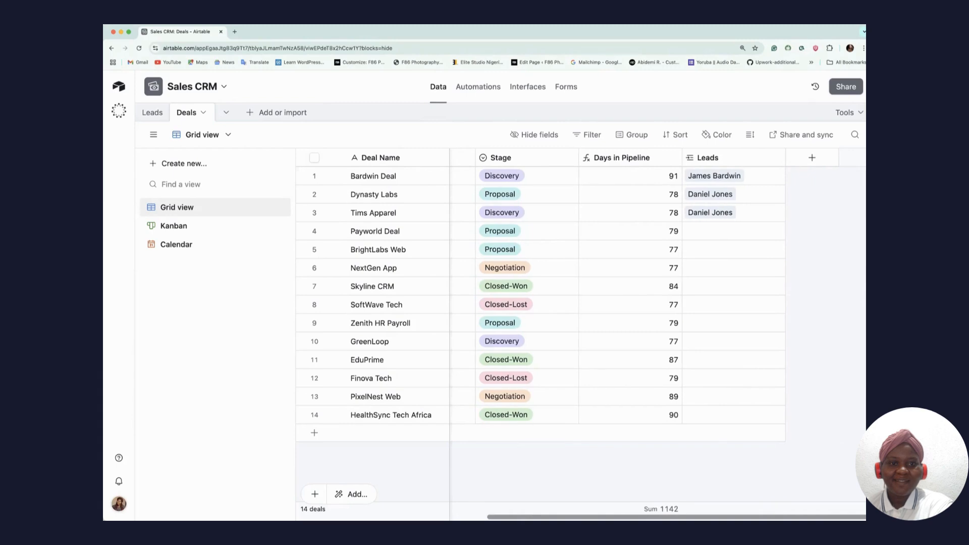
- Review the Stage field's type and options in the Deals table, keeping it as Single select and saving the field
scroll(665, 159, "left", 5)
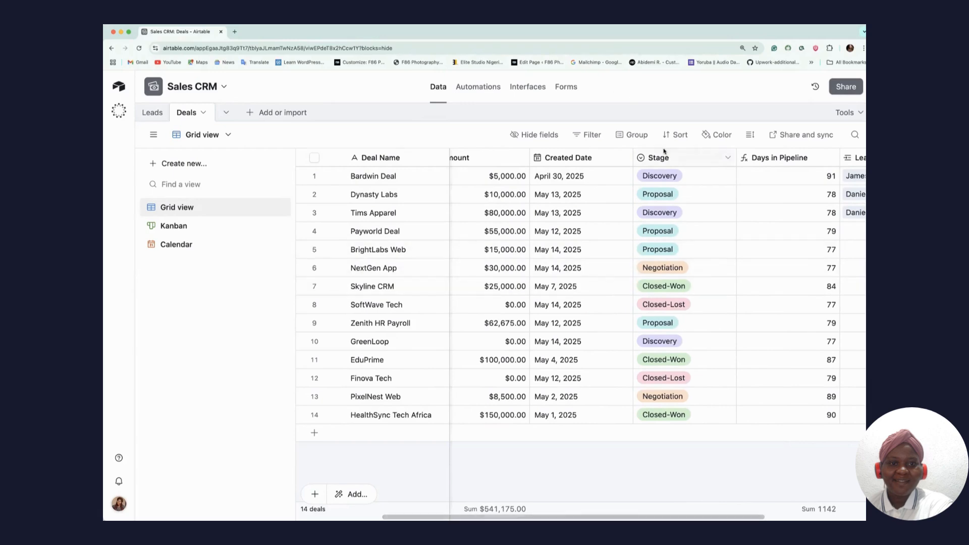
left_click(725, 159)
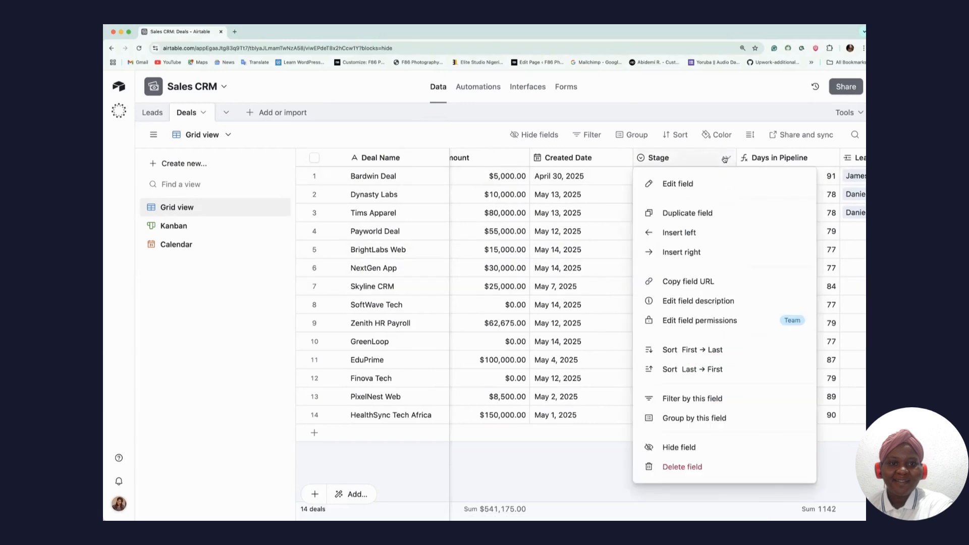
left_click(708, 187)
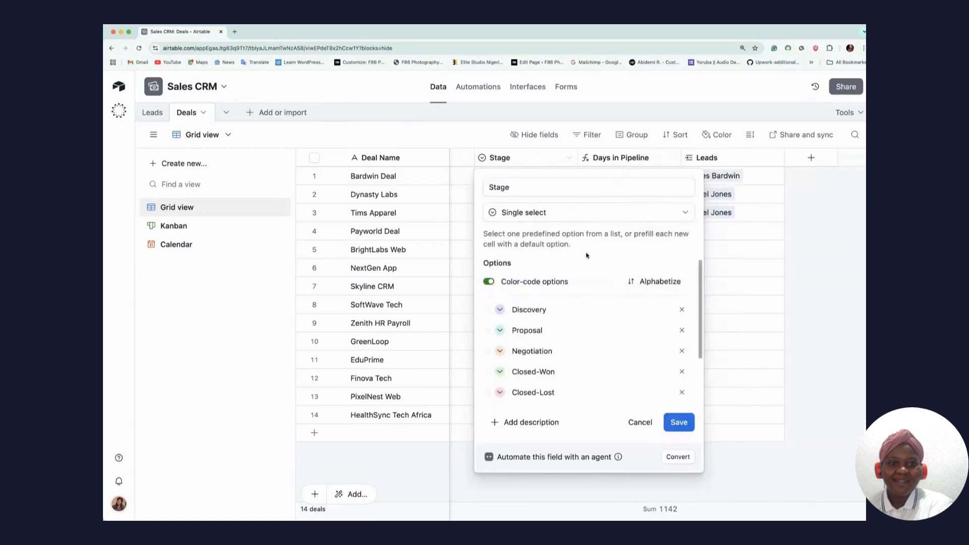
left_click(577, 210)
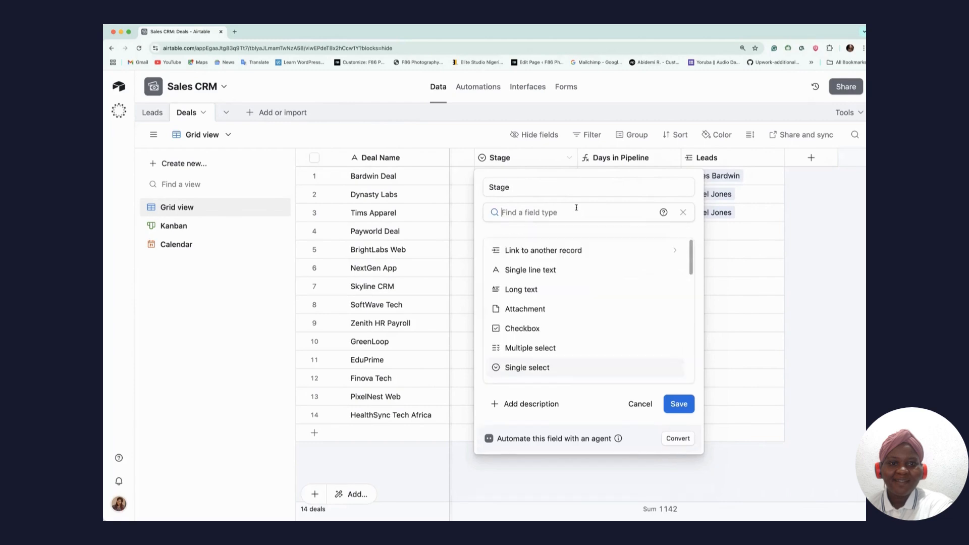
left_click(527, 368)
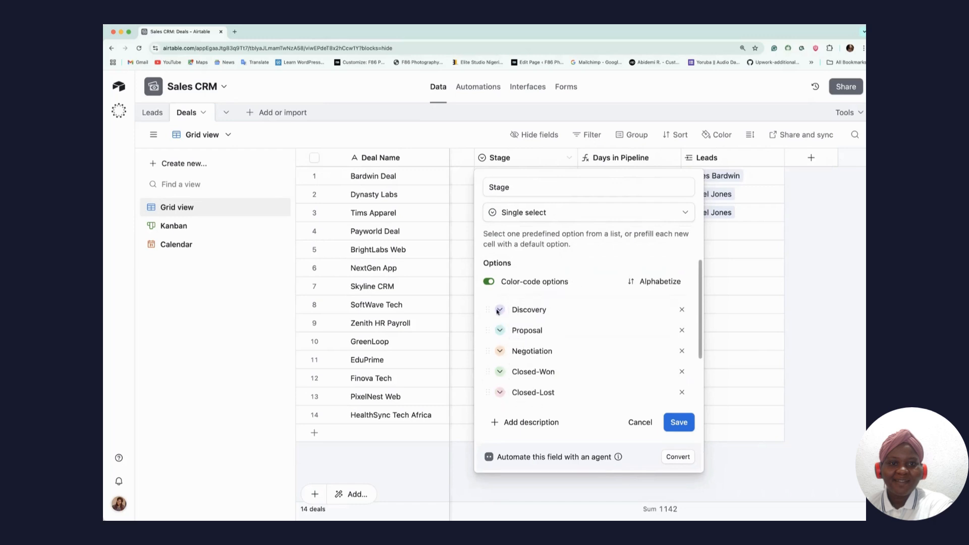
left_click(679, 422)
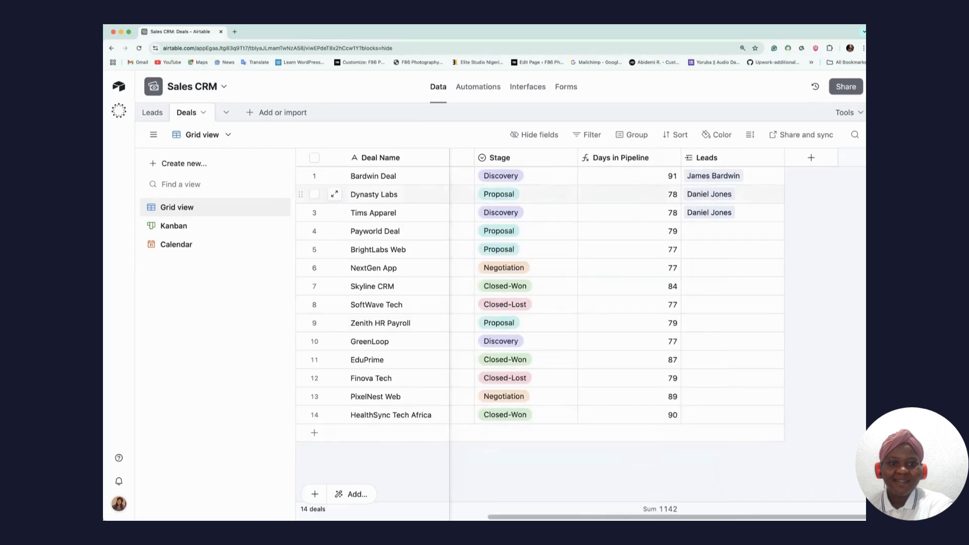
scroll(606, 293, "left", 5)
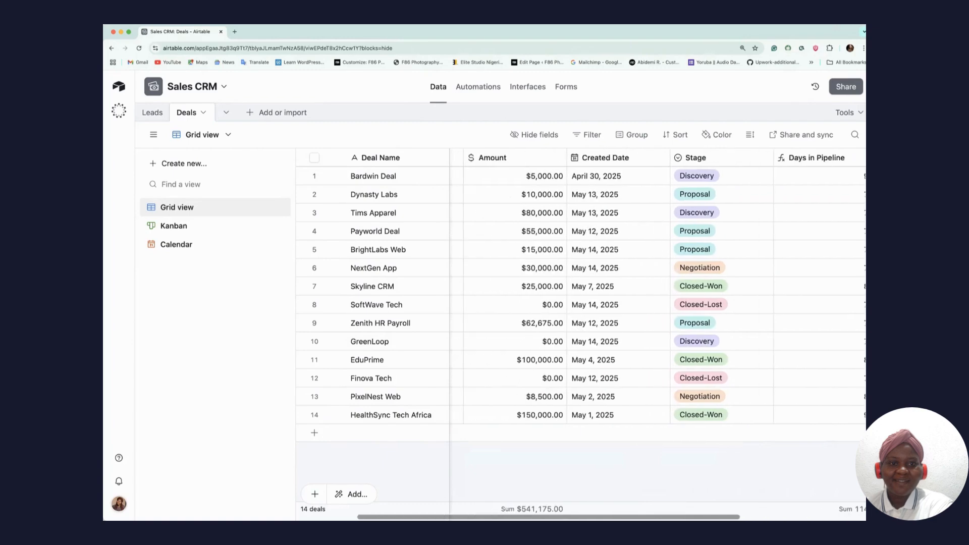
- Review the Amount field's Currency type and formatting settings in the Deals table, and save the field as it is
scroll(606, 293, "left", 2)
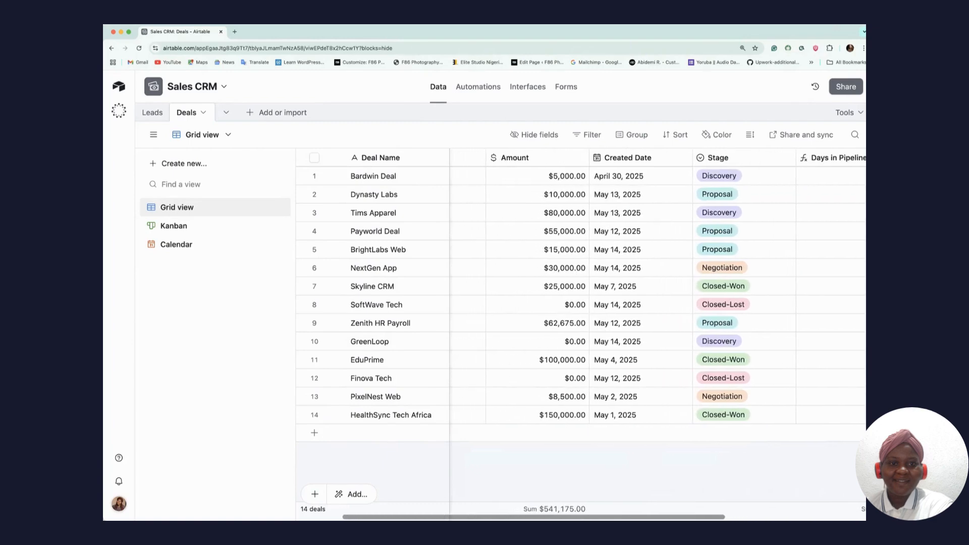
scroll(606, 293, "left", 4)
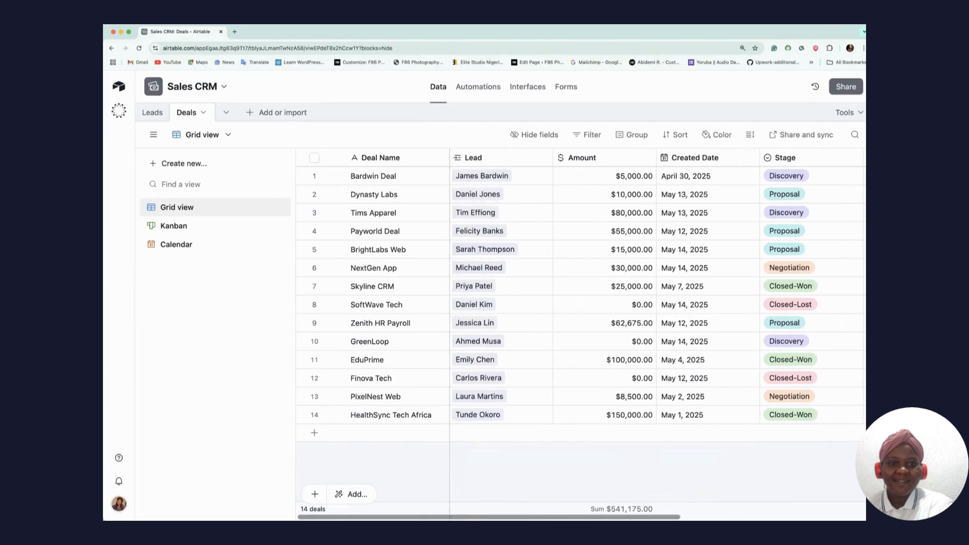
left_click(647, 158)
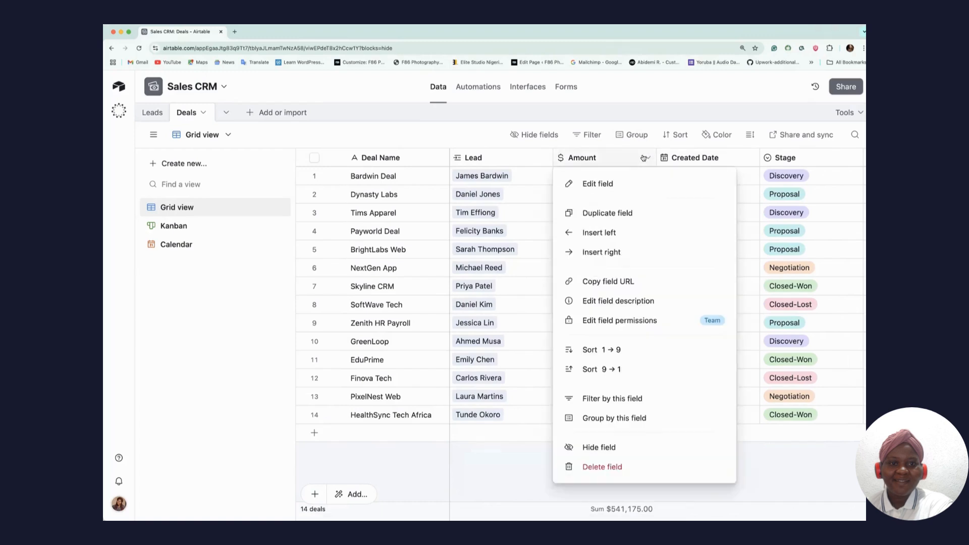
left_click(627, 188)
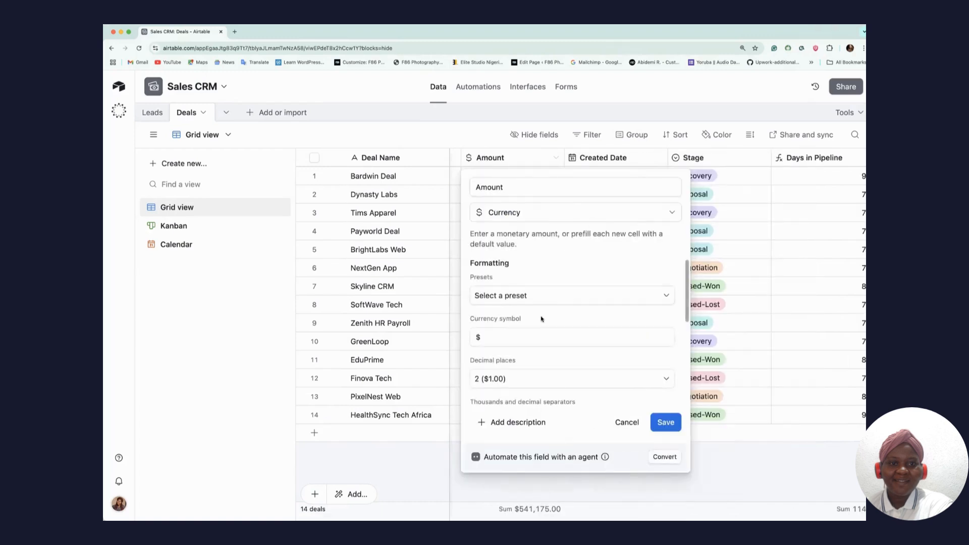
left_click(672, 425)
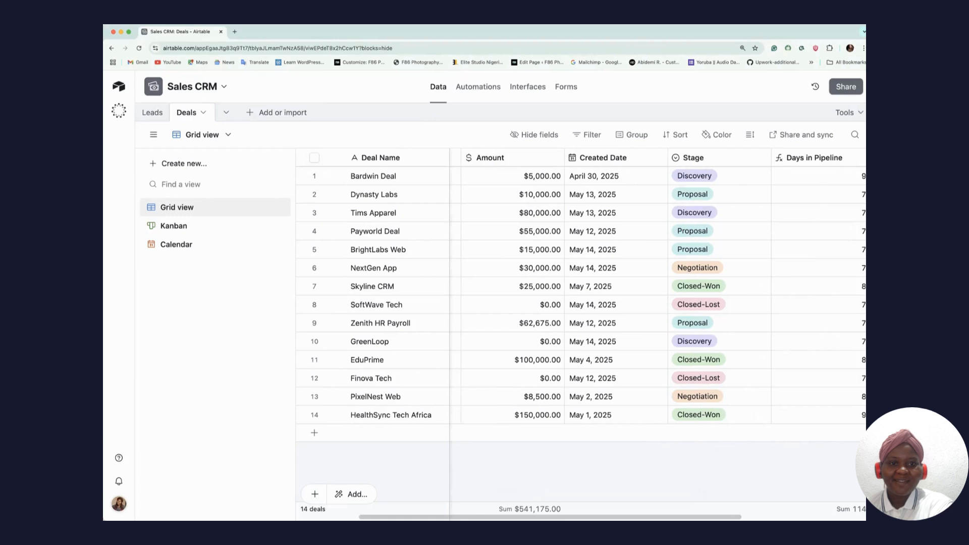
- Examine the Days in Pipeline field's DATETIME_DIFF formula, including its 'days' unit, and save the field with the same formula
scroll(580, 303, "right", 1)
scroll(580, 303, "right", 5)
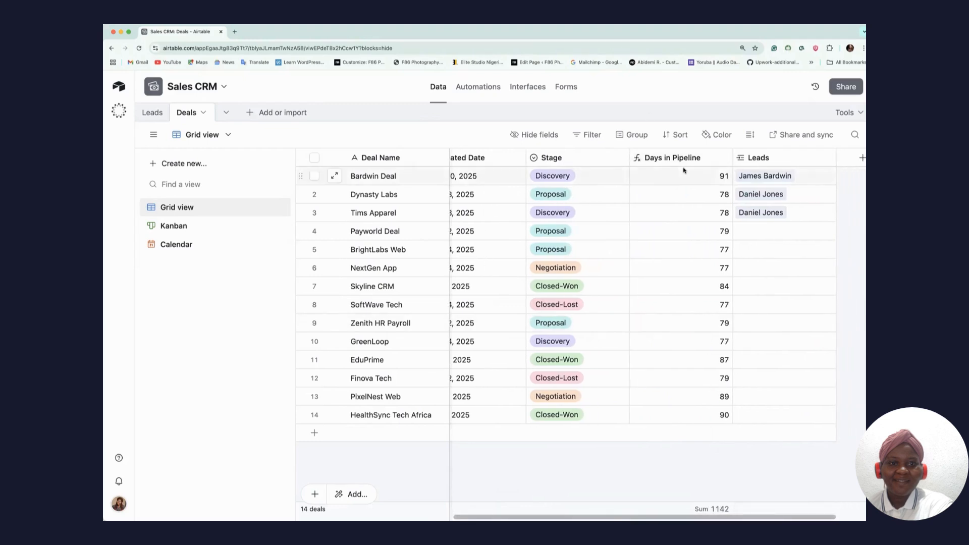
left_click(722, 159)
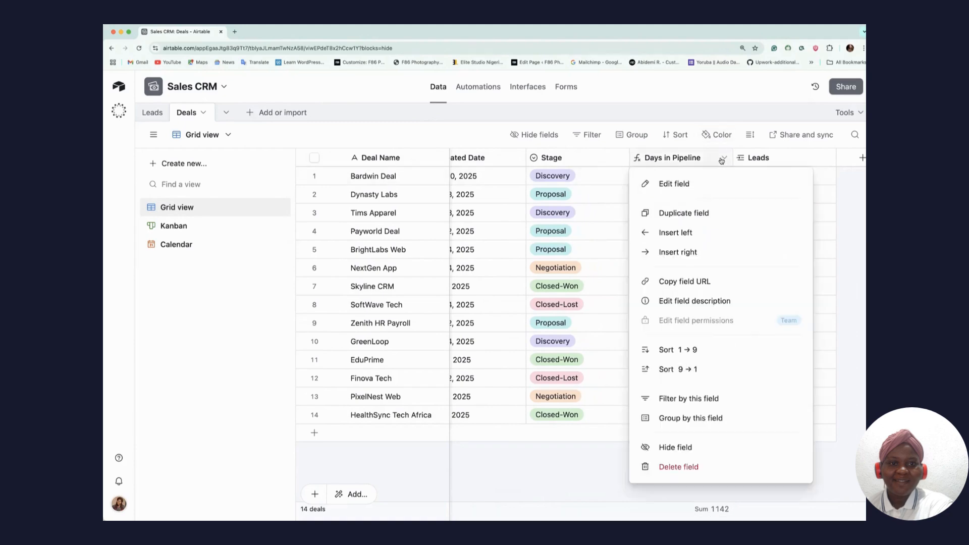
left_click(704, 185)
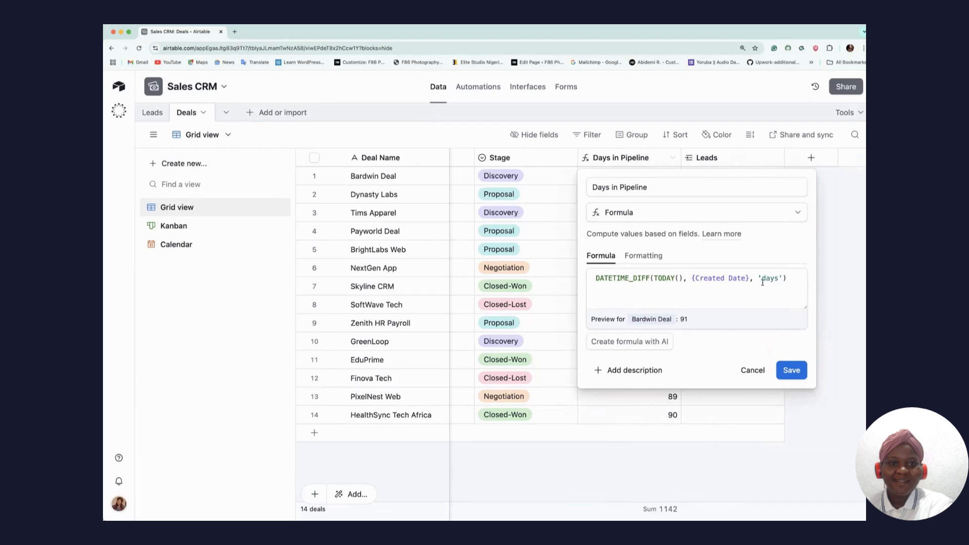
left_click_drag(761, 278, 785, 279)
type(")")
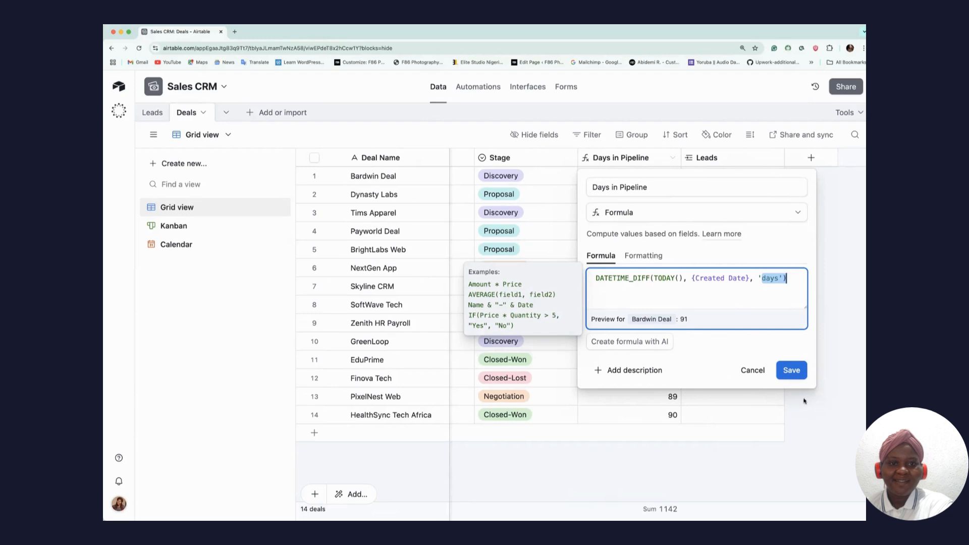
left_click(792, 370)
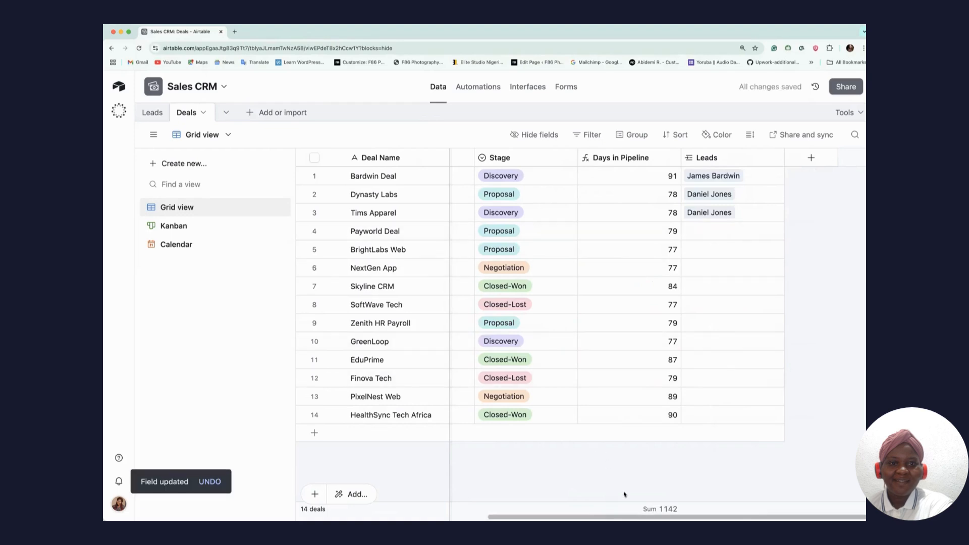
scroll(580, 293, "left", 10)
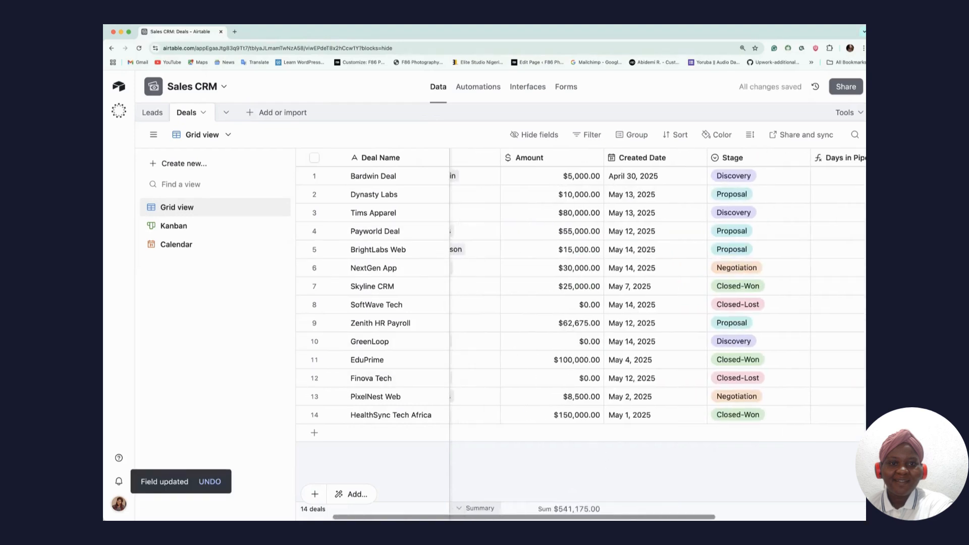
scroll(477, 448, "right", 5)
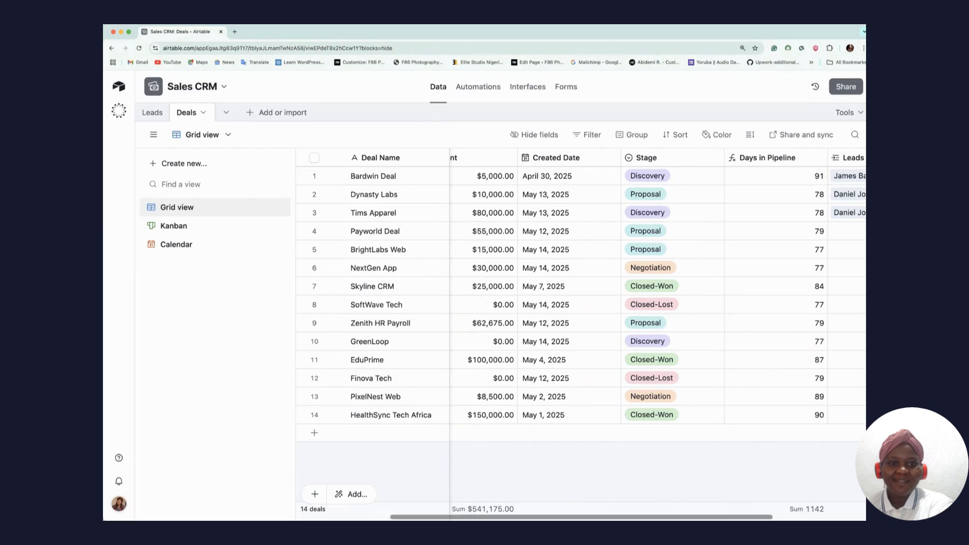
scroll(692, 305, "right", 5)
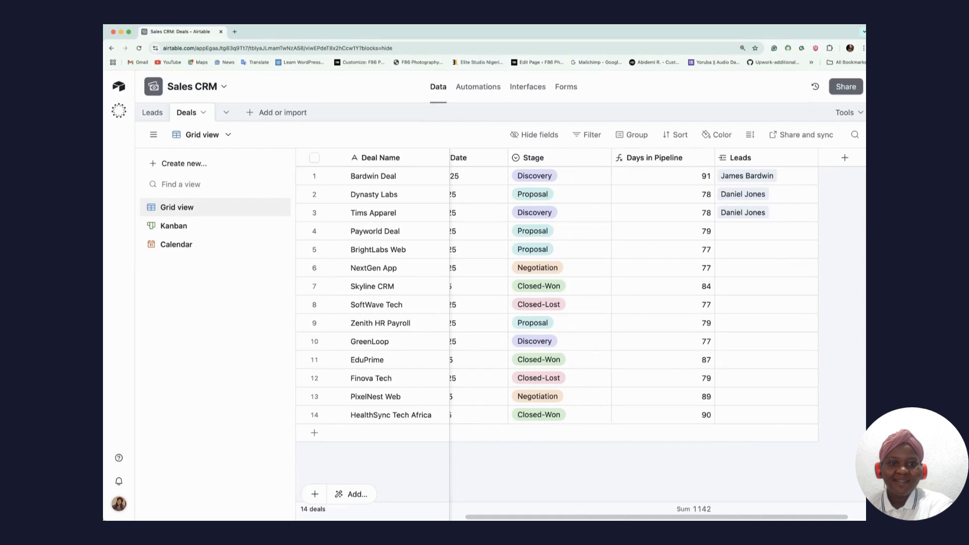
scroll(581, 293, "left", 10)
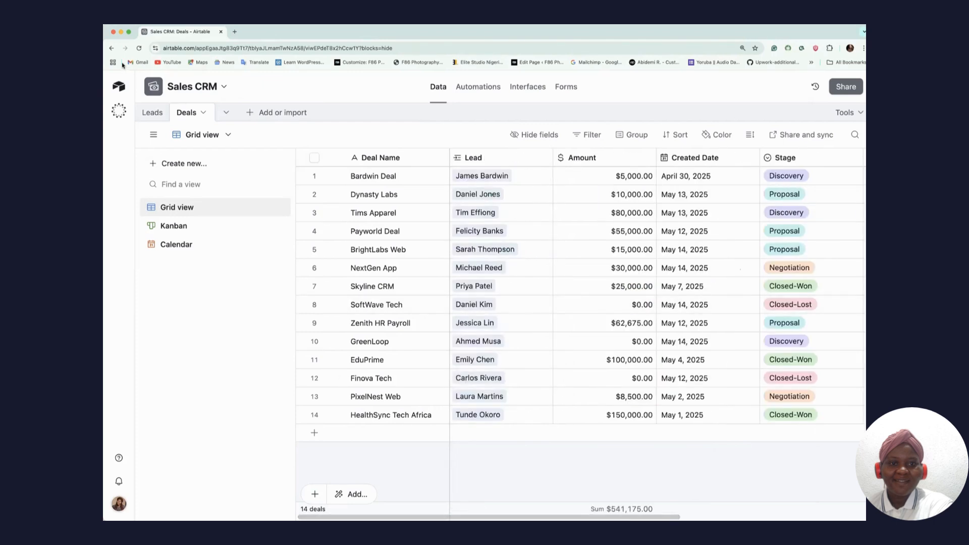
- Start a new Lookup field in the Leads table with Deals2 as the lookup source
left_click(149, 115)
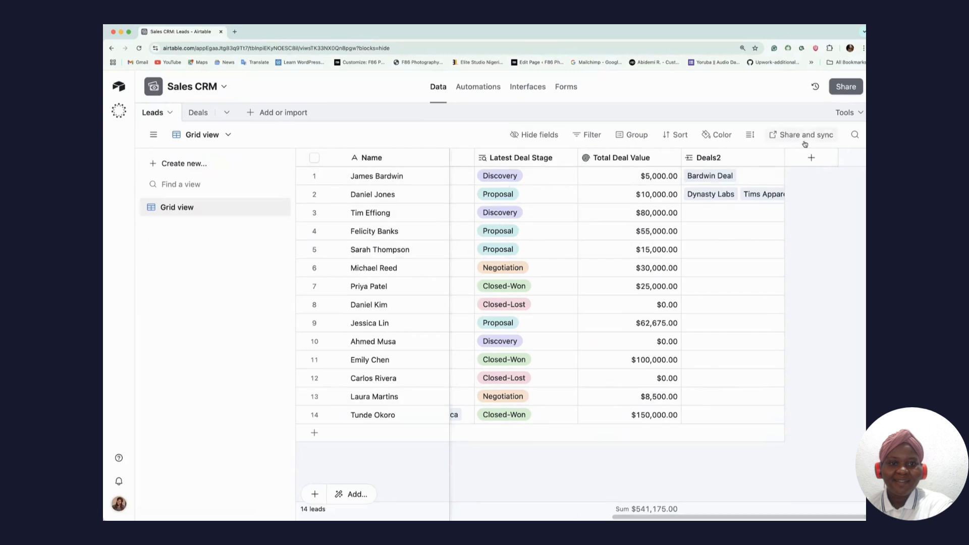
left_click(810, 158)
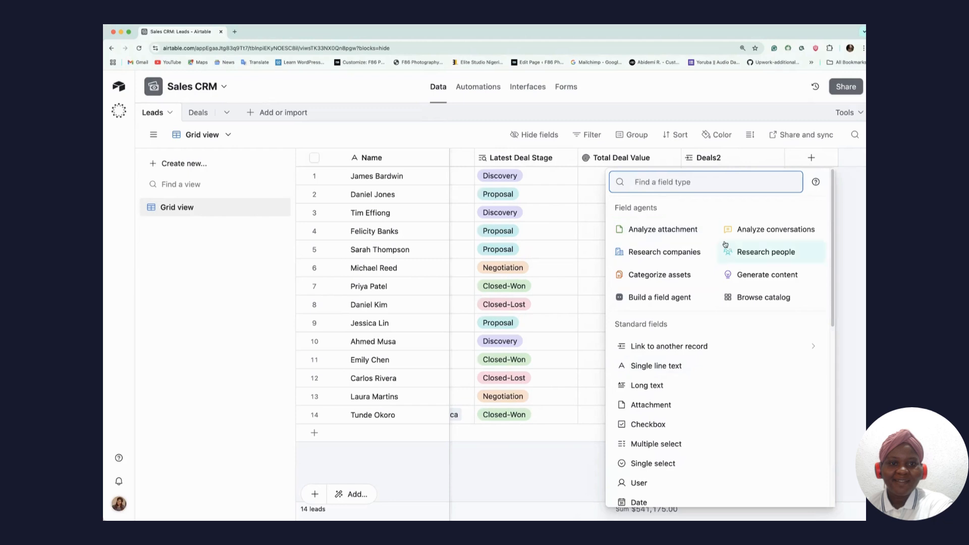
type("loo")
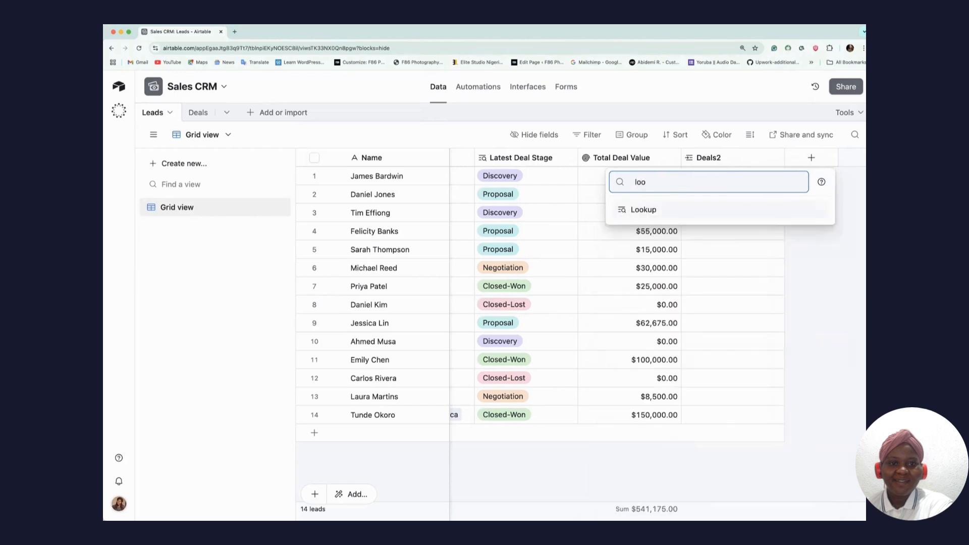
left_click(649, 211)
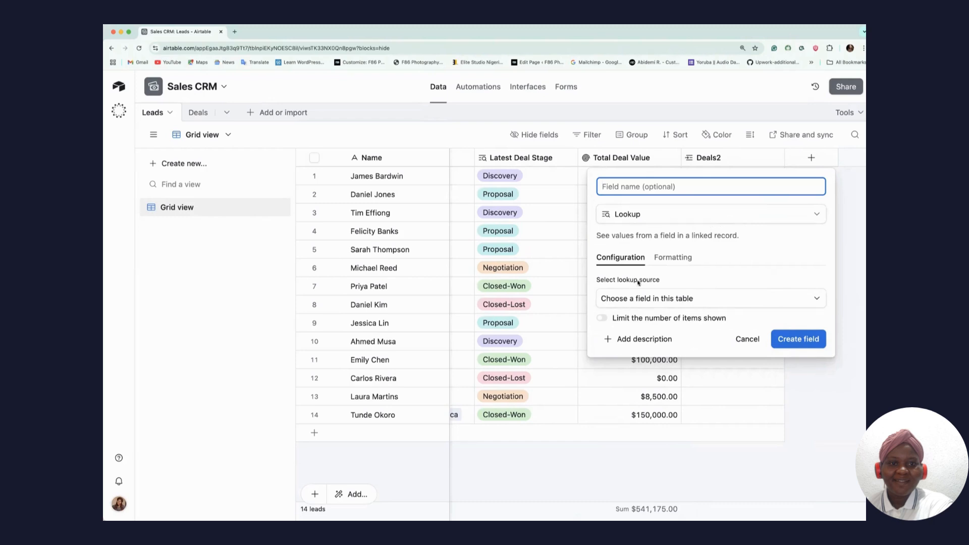
left_click(732, 302)
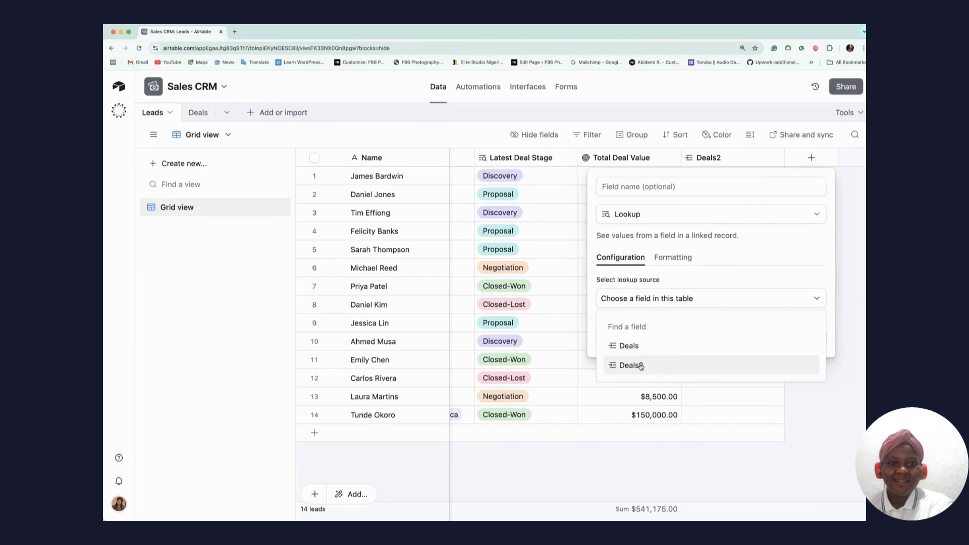
left_click(631, 365)
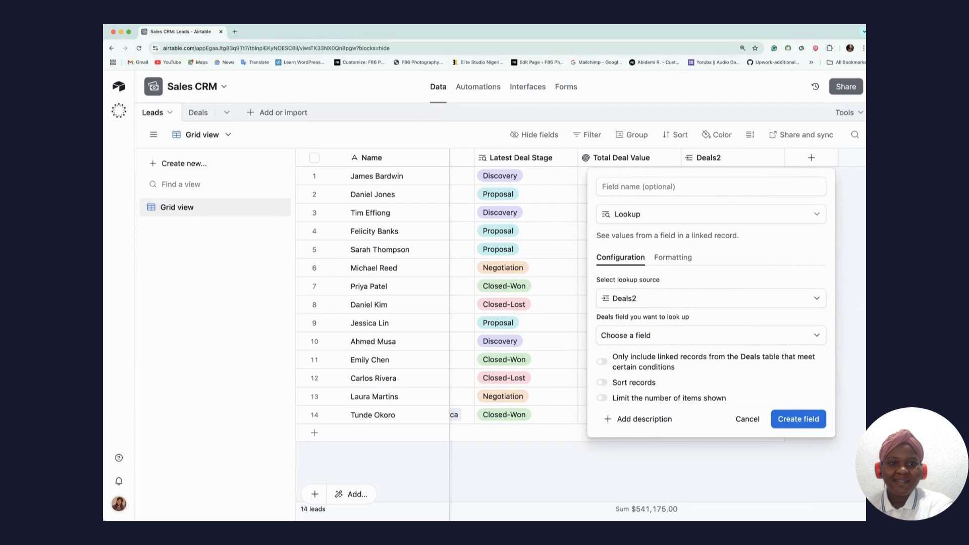
- Choose Days in Pipeline as the Deals field to look up, and create the field
left_click(761, 344)
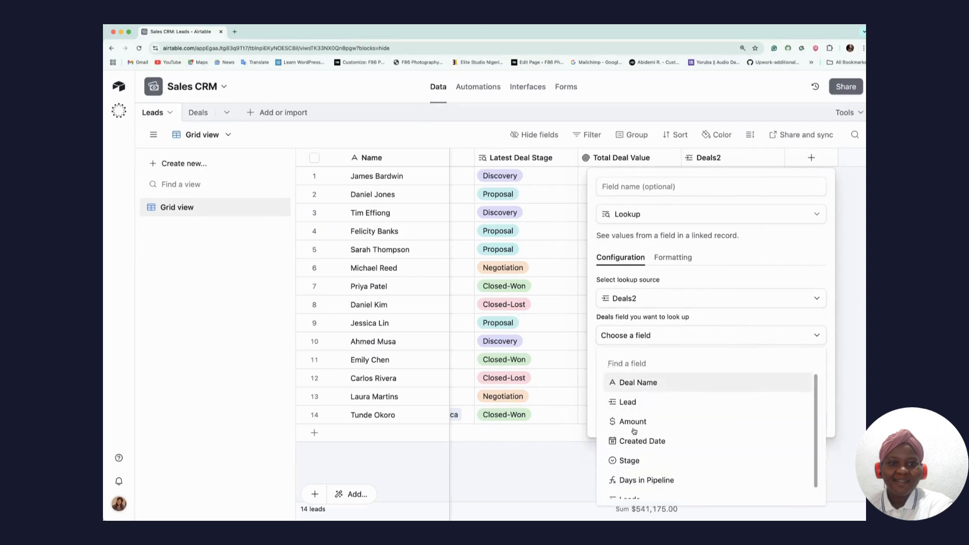
scroll(648, 402, "down", 1)
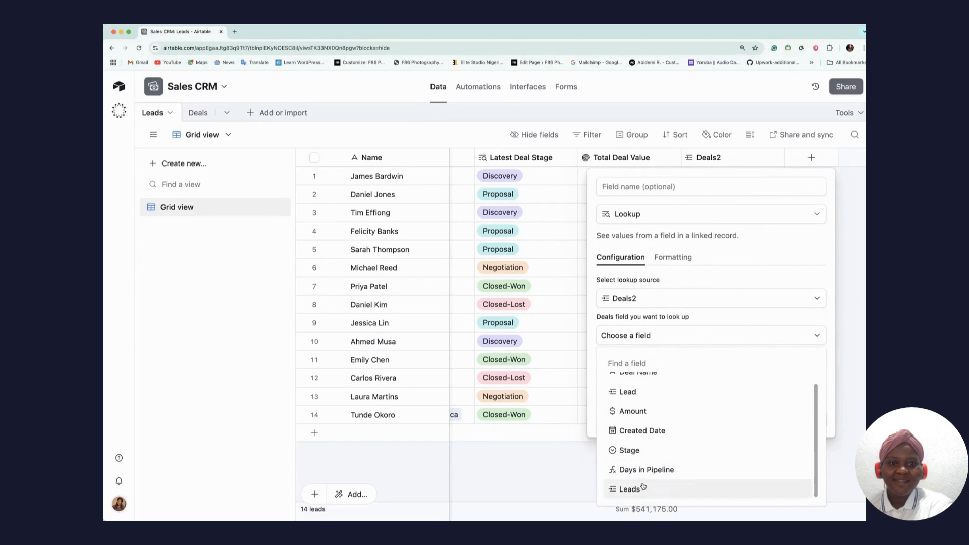
scroll(656, 433, "up", 1)
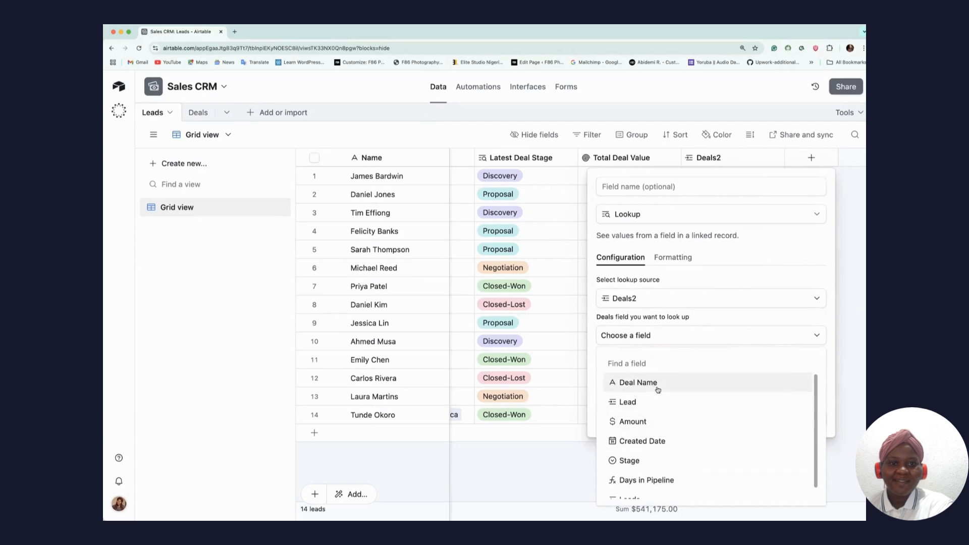
scroll(666, 458, "down", 1)
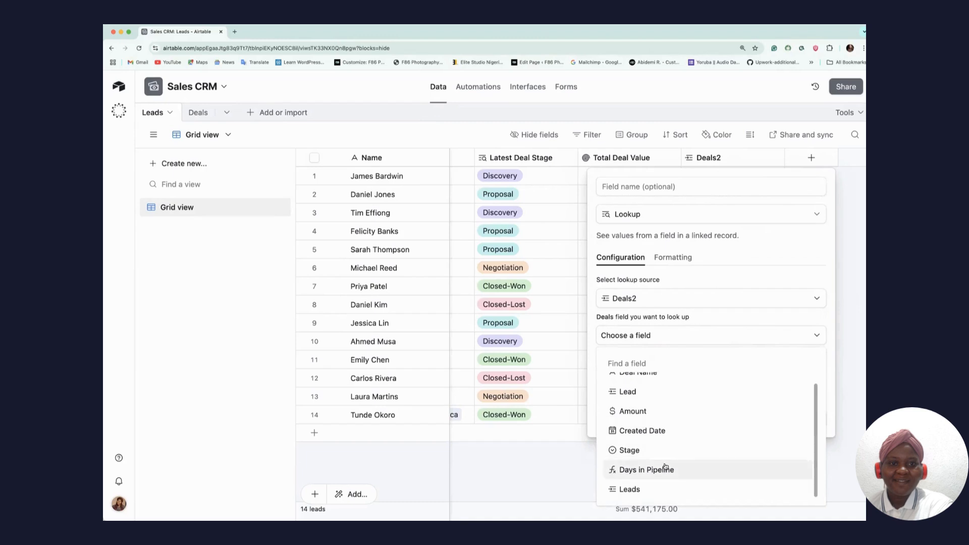
left_click(665, 467)
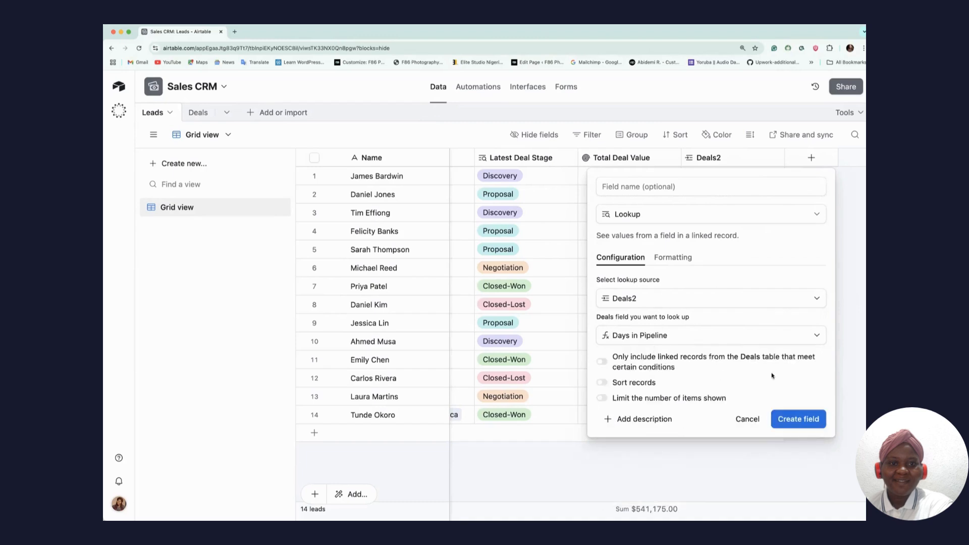
left_click(811, 420)
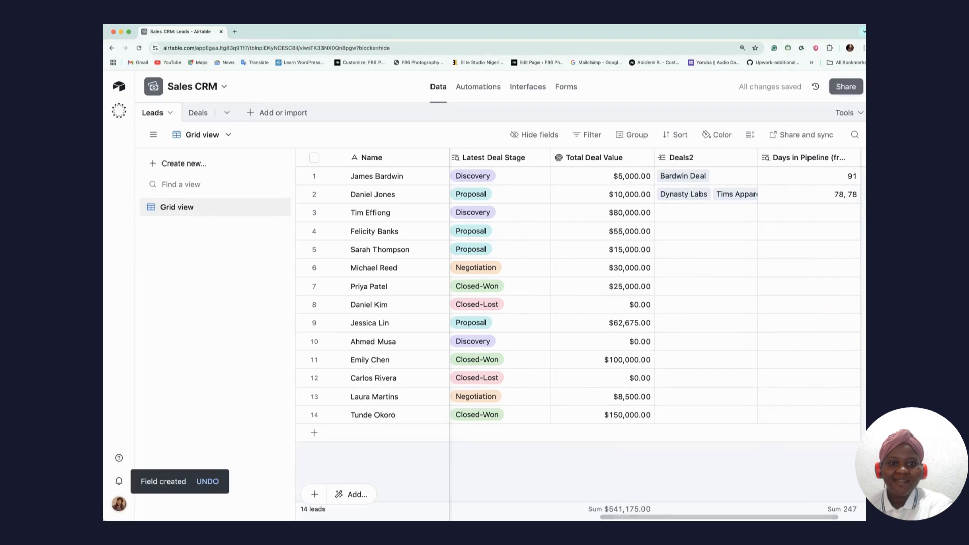
scroll(656, 293, "right", 3)
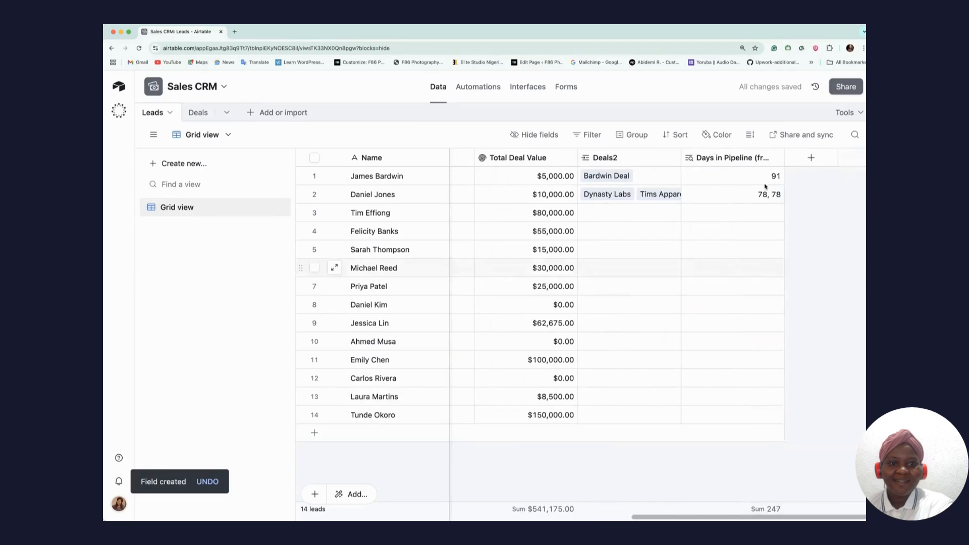